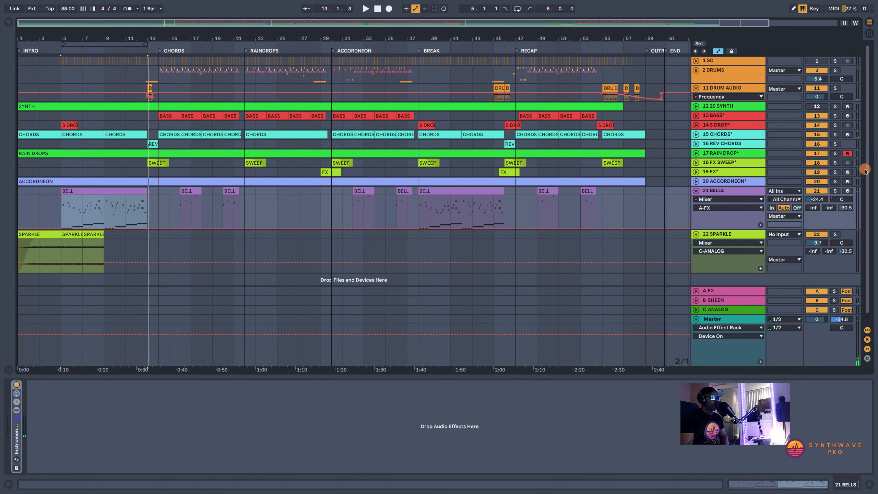
Solo the BELLS track and play its intro clip with the eight-bar loop from bar 5 turned on.
left_click(835, 190)
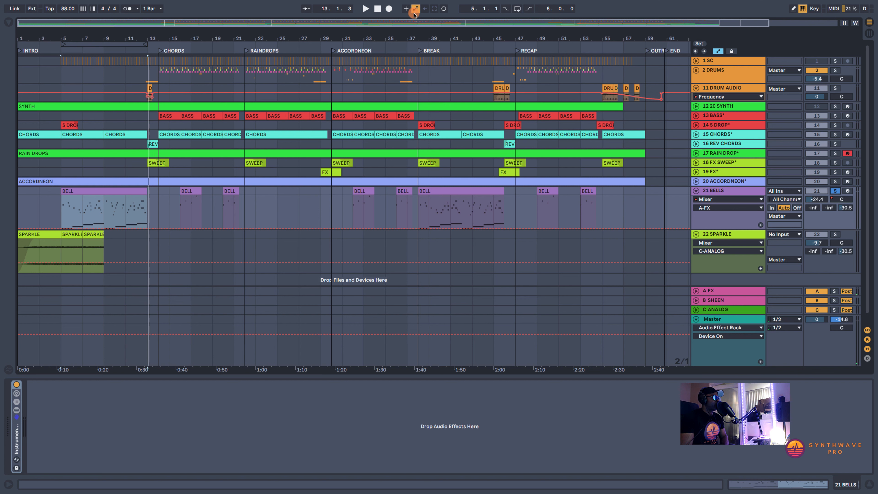
left_click(517, 9)
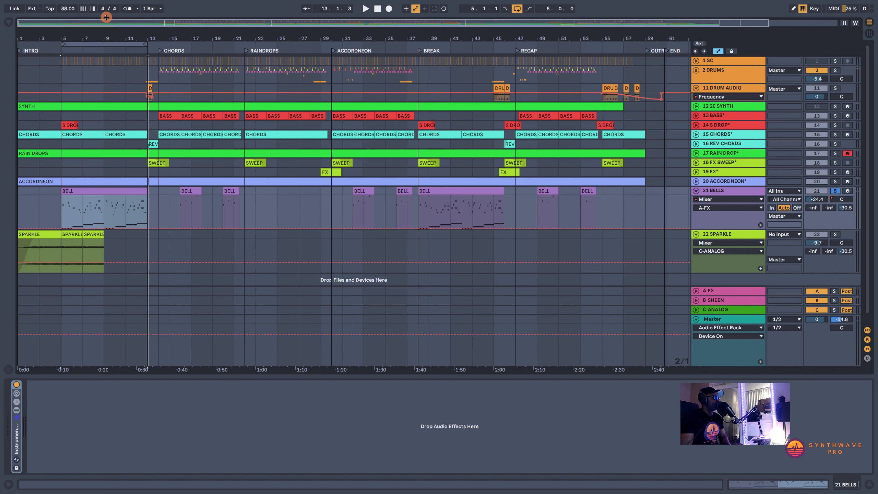
left_click(105, 46)
key("space")
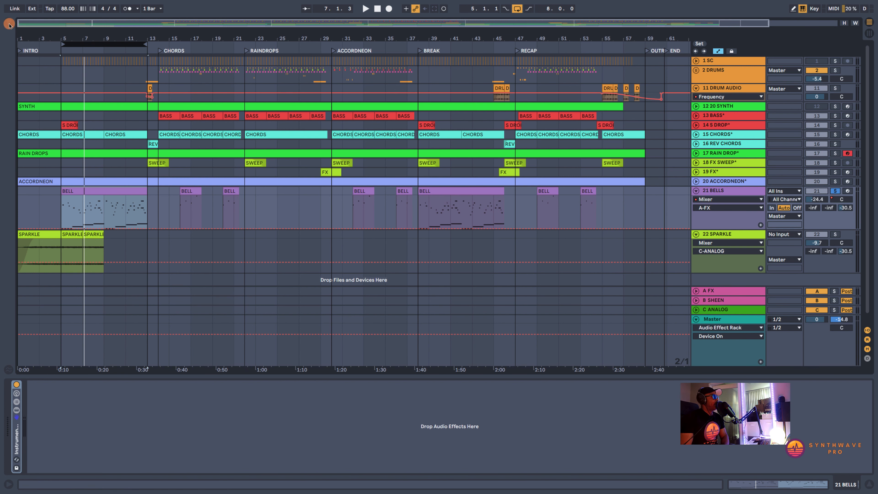
Add the Auto Pan and Redux audio effects, in that order, to the BELLS track's device chain.
left_click(9, 24)
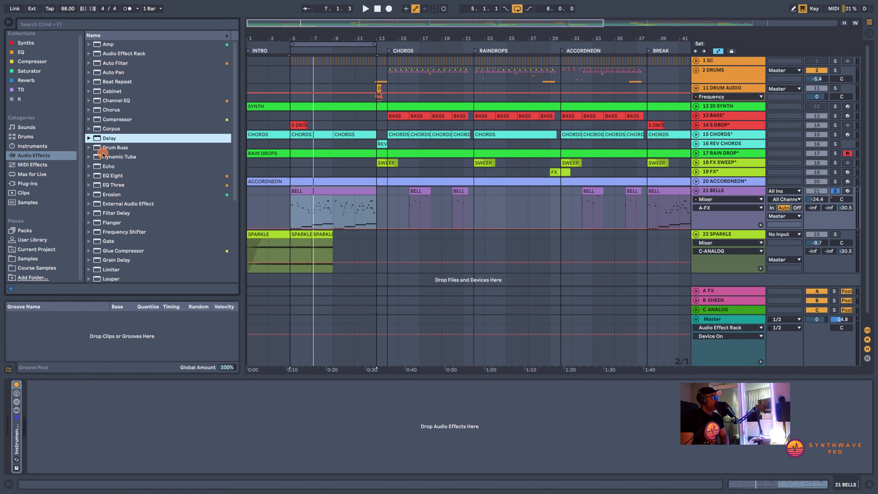
left_click_drag(115, 72, 159, 434)
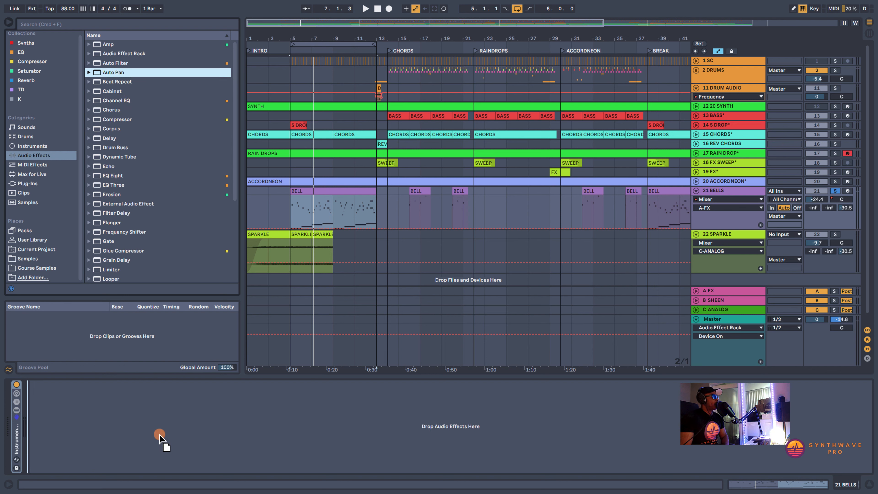
left_click_drag(157, 312, 159, 425)
scroll(143, 234, "down", 5)
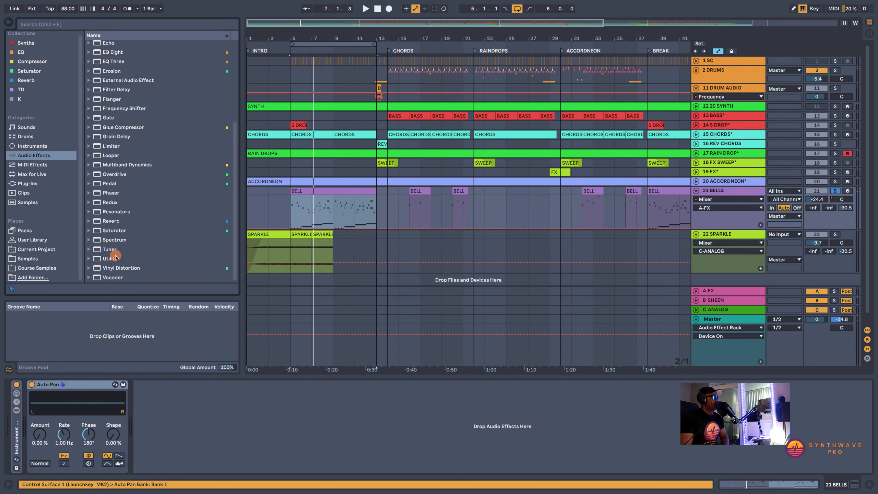
left_click_drag(112, 204, 194, 434)
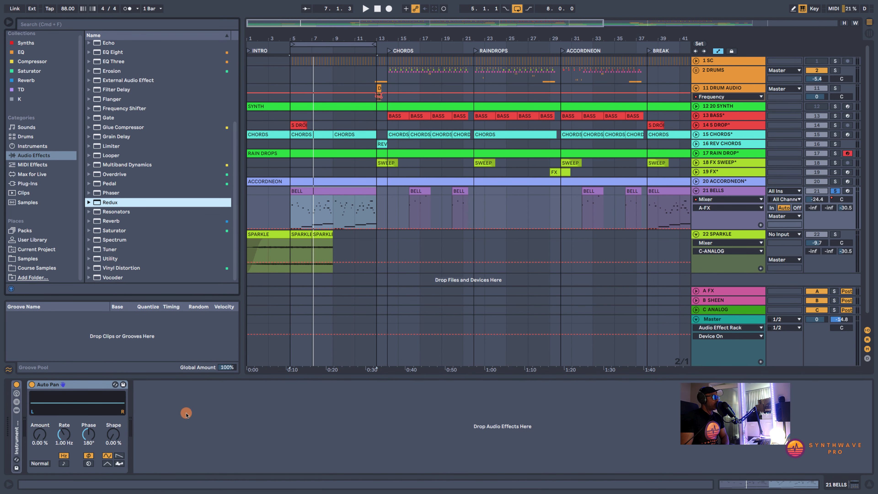
left_click_drag(100, 203, 164, 406)
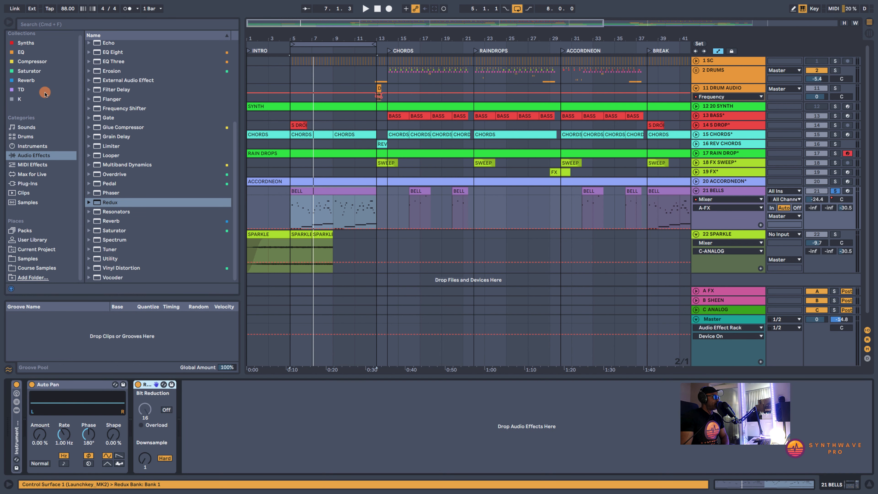
left_click(12, 25)
Group Auto Pan and Redux into an Audio Effect Rack and show its macro controls and chain list.
left_click(84, 385)
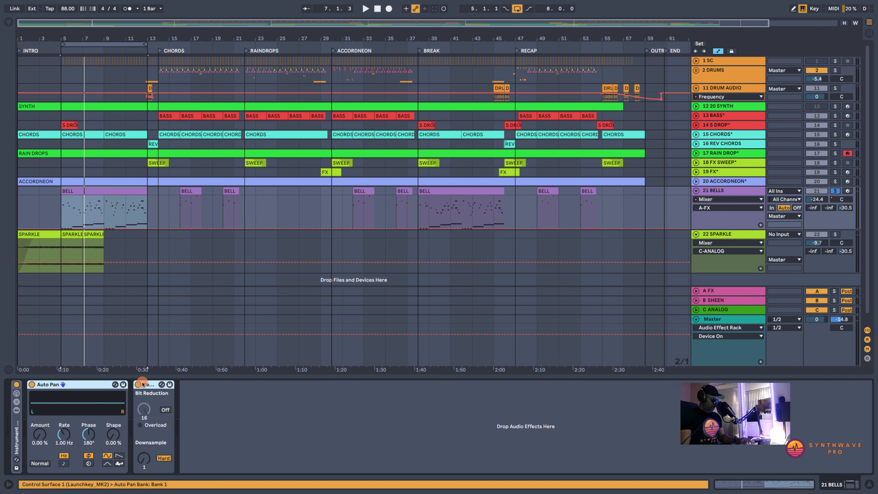
key("super+g")
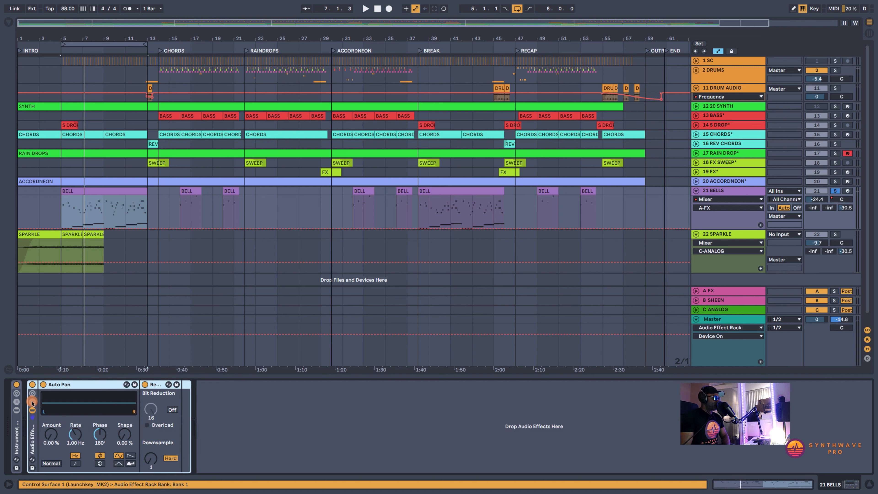
left_click(32, 402)
left_click(32, 394)
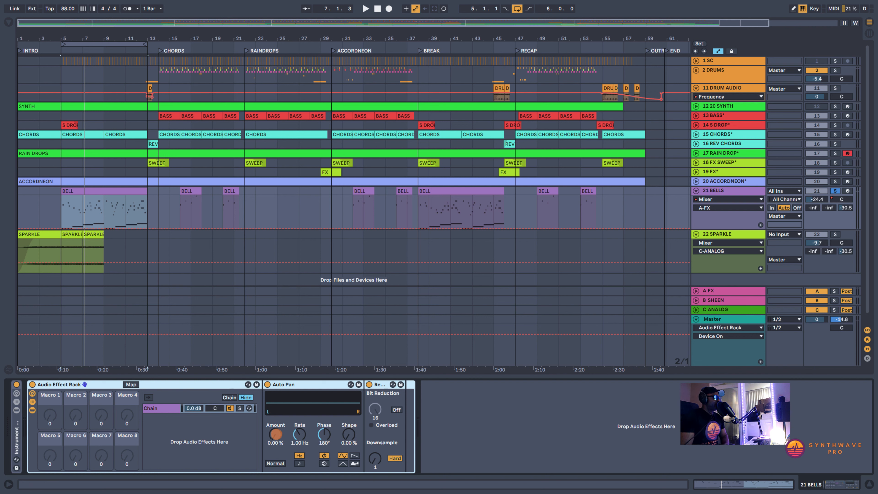
Map Auto Pan's Amount to Macro 1 and label that macro PAN AMT in green.
left_click(276, 434)
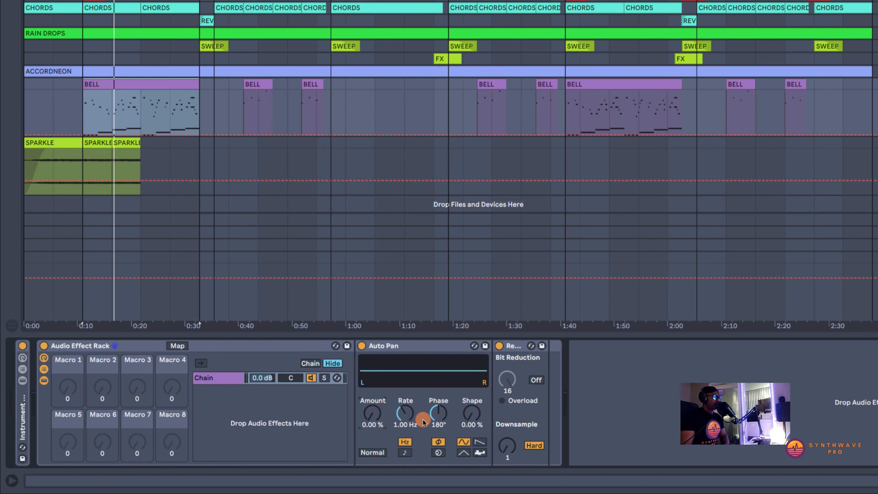
right_click(364, 410)
left_click(419, 326)
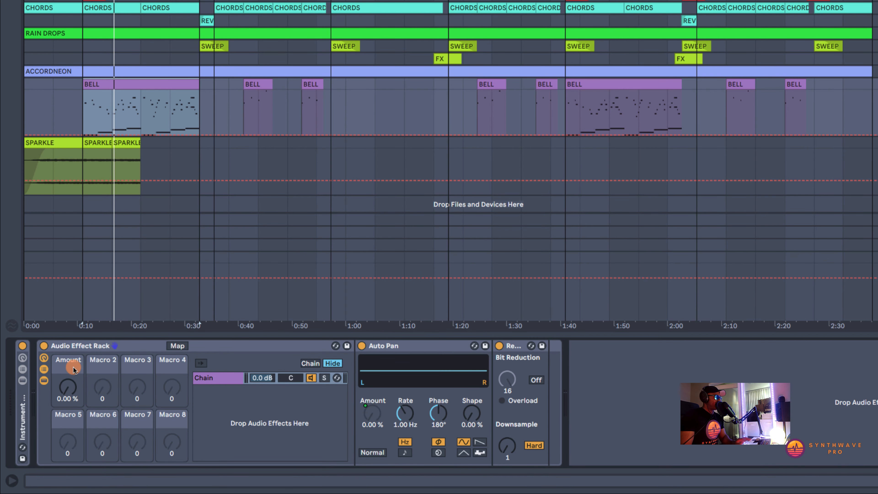
key("super+r")
type("P")
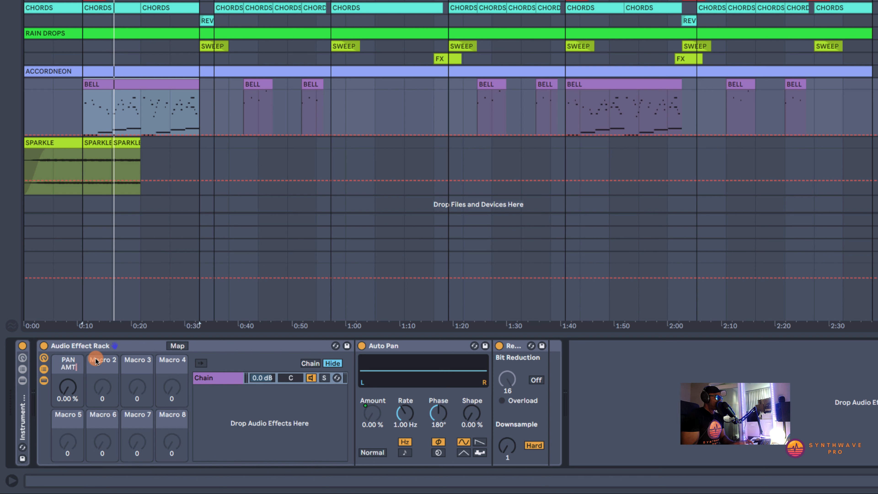
right_click(69, 361)
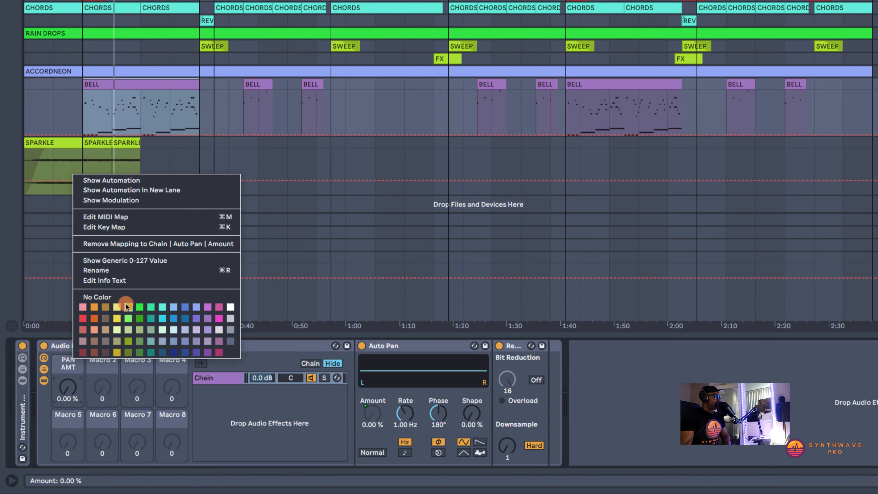
left_click(137, 307)
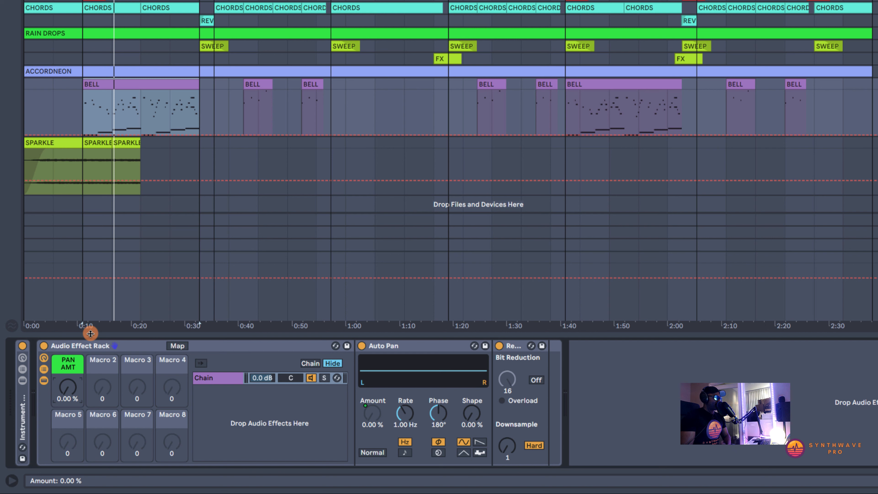
Map Auto Pan's Rate to Macro 2 and label that macro RATE in orange.
right_click(405, 412)
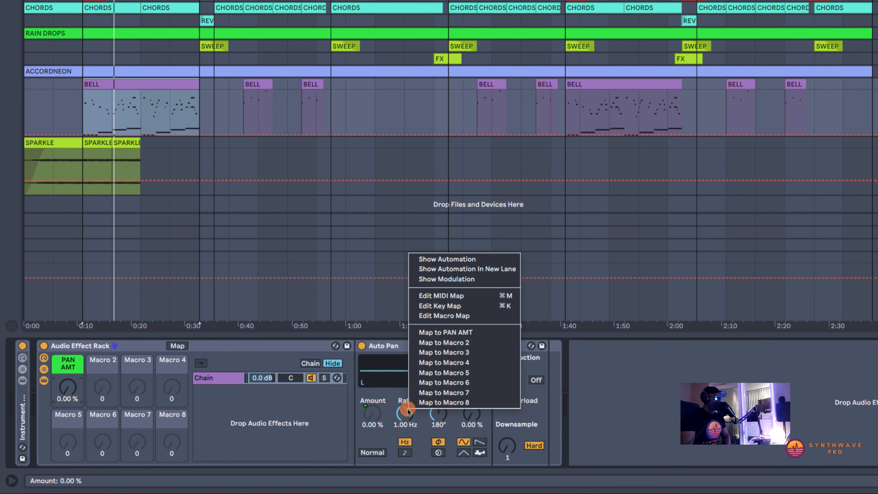
left_click(444, 342)
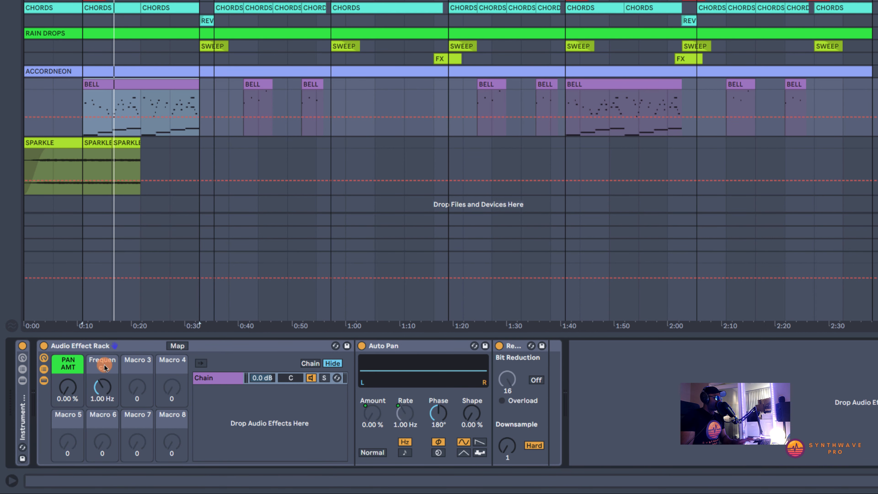
key("ctrl+r")
key("Return")
right_click(97, 367)
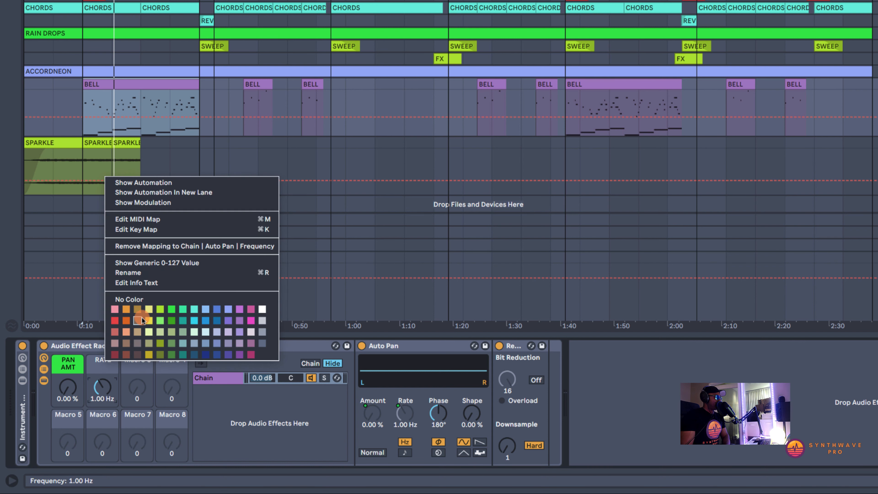
left_click(125, 308)
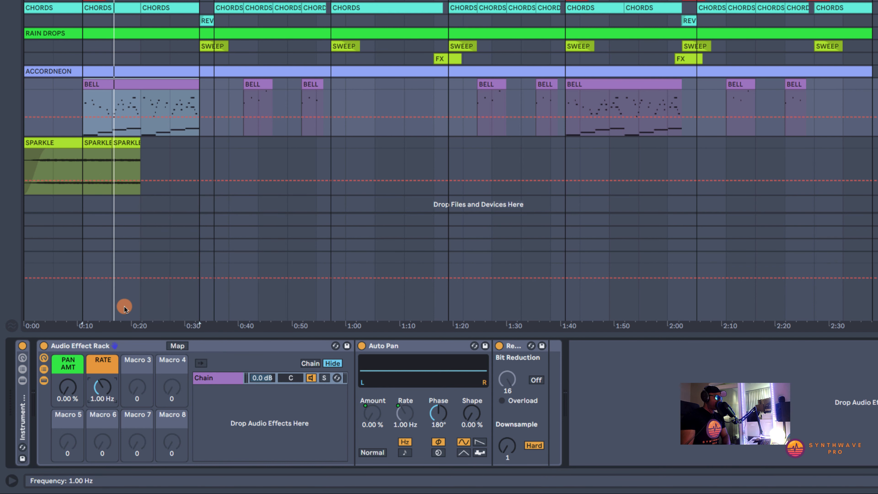
Map Auto Pan's Shape to Macro 3, setting the PAN AMT macro to 50.4 % and the Shape macro to 100 %.
right_click(470, 411)
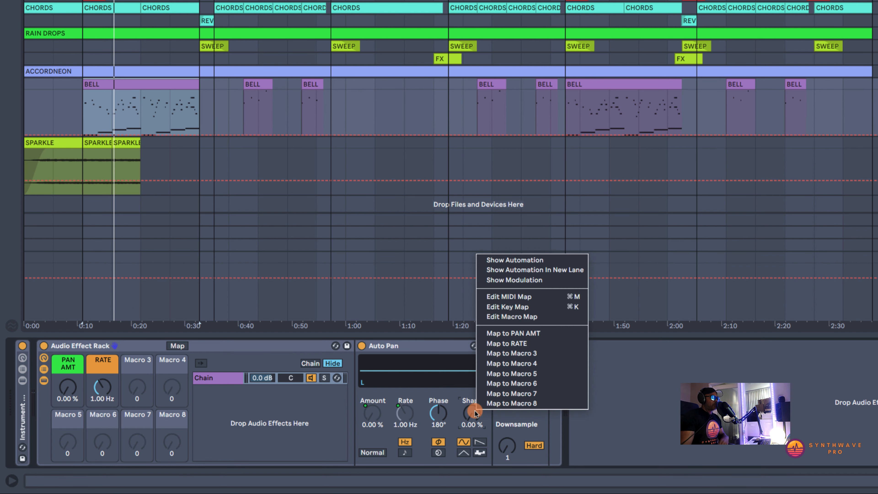
left_click(495, 354)
left_click(376, 411)
left_click_drag(68, 387, 67, 374)
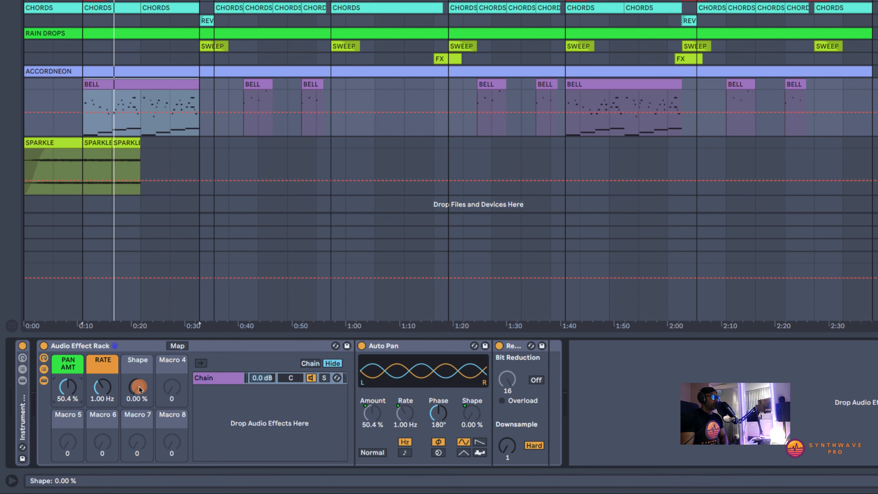
mouse_move(137, 387)
left_mouse_down()
mouse_move(137, 373)
mouse_move(136, 394)
mouse_move(138, 387)
left_mouse_up()
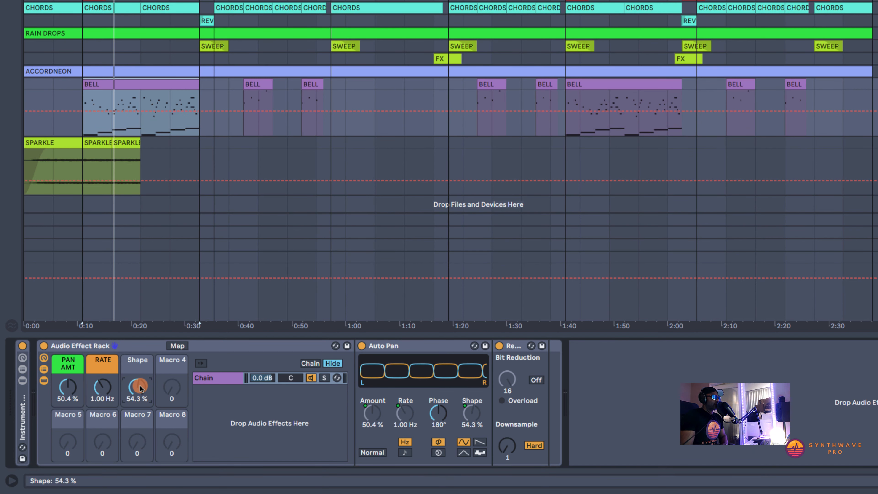
mouse_move(139, 387)
left_mouse_down()
mouse_move(140, 403)
mouse_move(136, 373)
left_mouse_up()
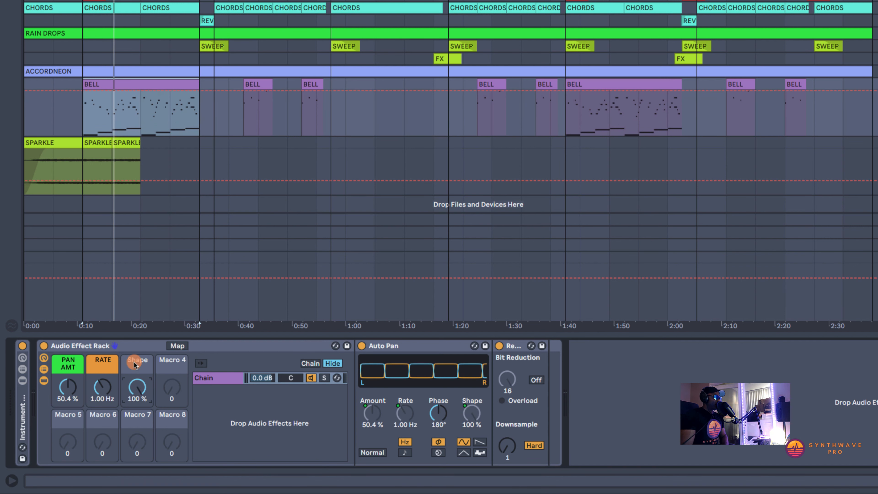
Rename the Shape macro PAN SHAPE and colour it light blue.
double_click(138, 360)
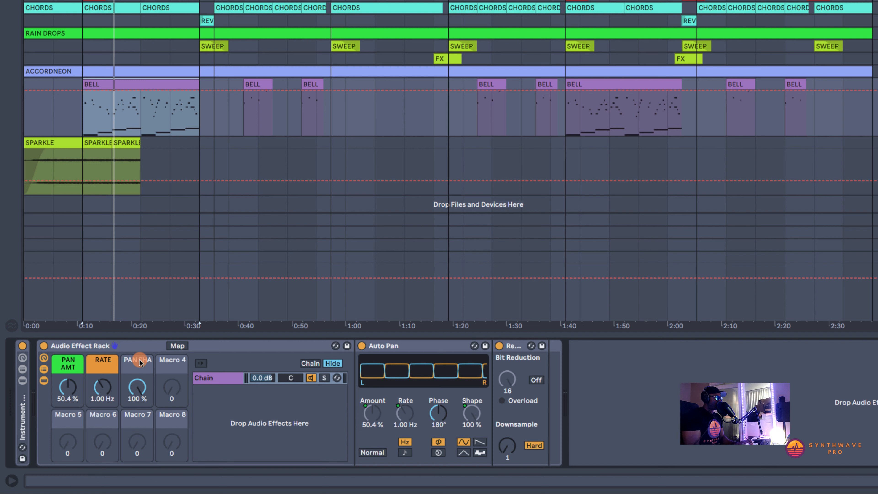
type("PAN SHAPE")
left_click(140, 362)
right_click(140, 362)
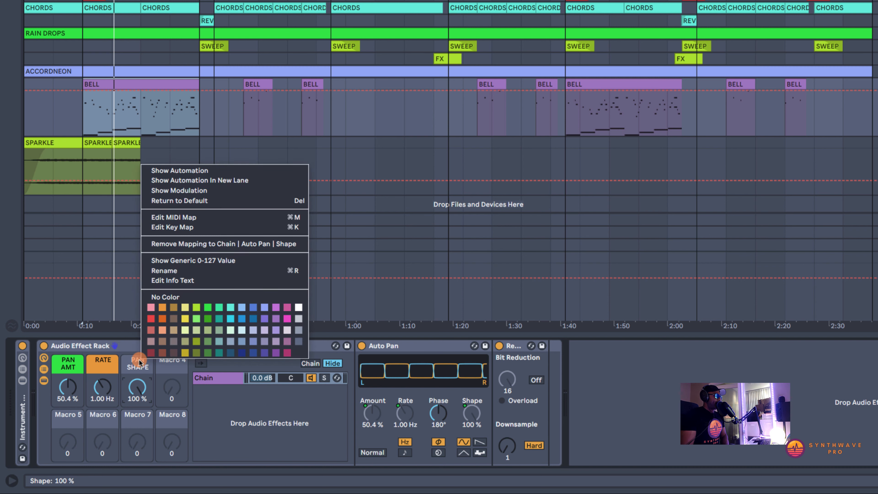
left_click(233, 319)
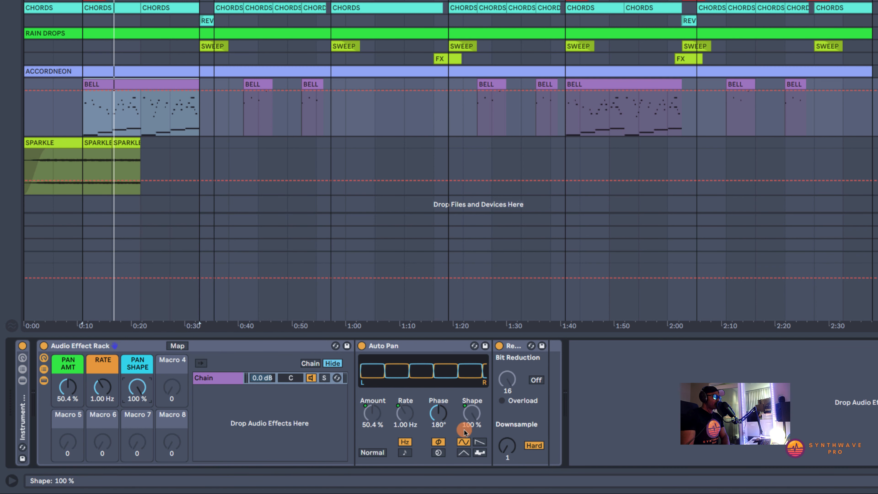
Map Redux's Downsample to Macro 4 and label that macro DOWN SAM in periwinkle blue.
right_click(511, 448)
left_click(572, 394)
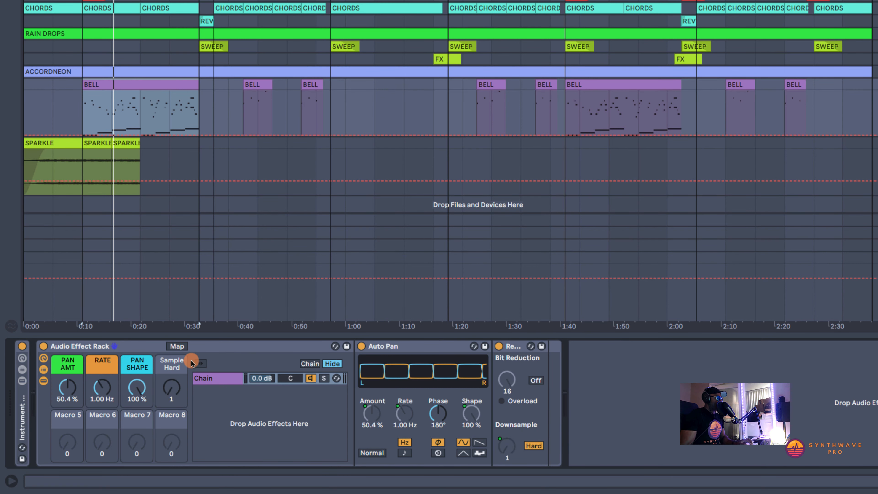
key("super+r")
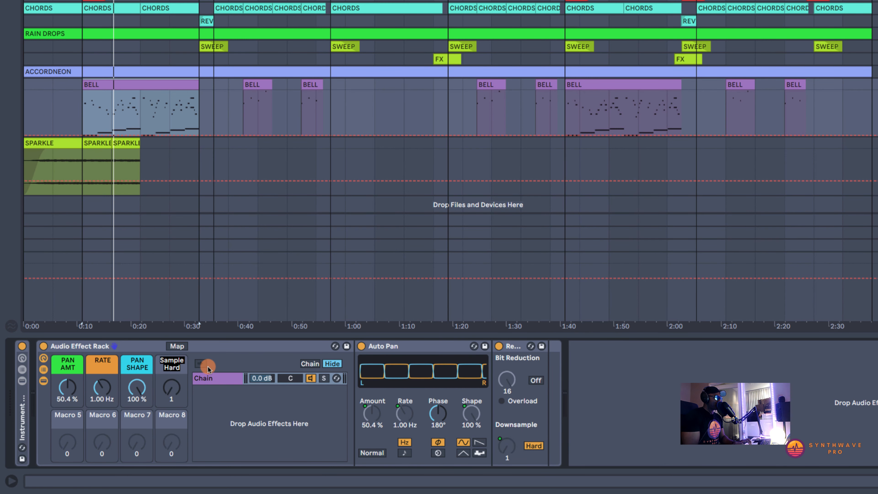
type("DOWN SAM")
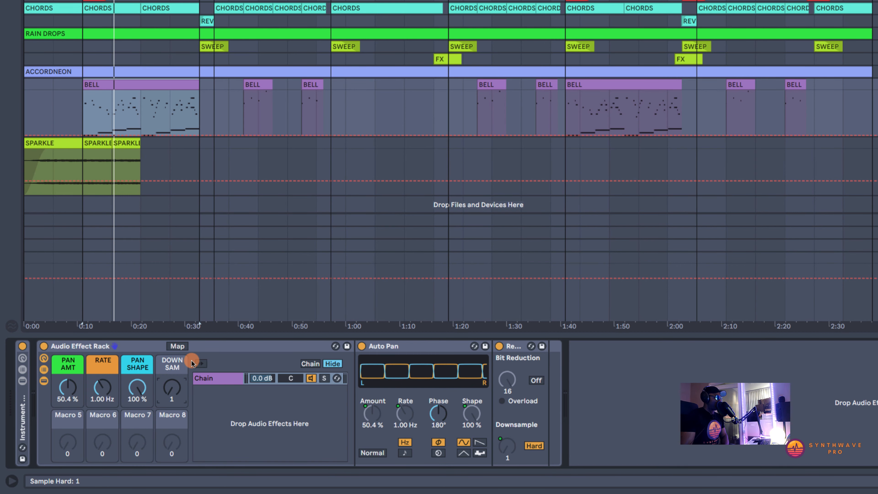
right_click(177, 363)
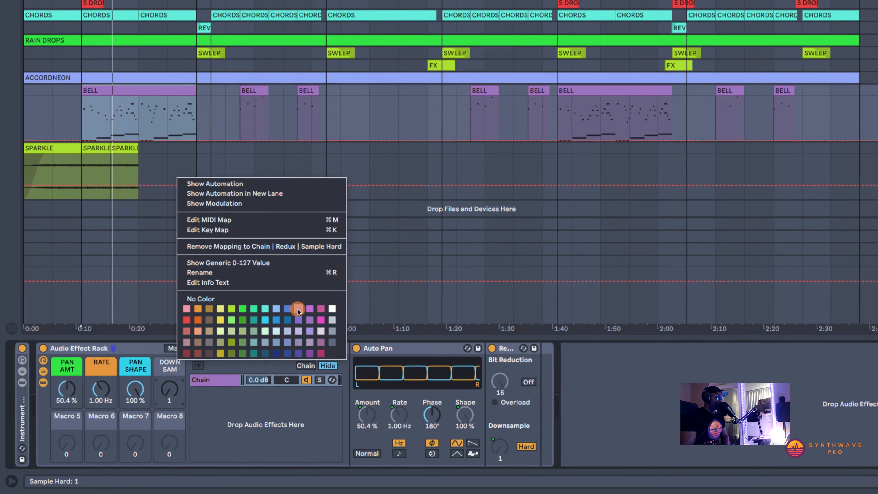
left_click(298, 310)
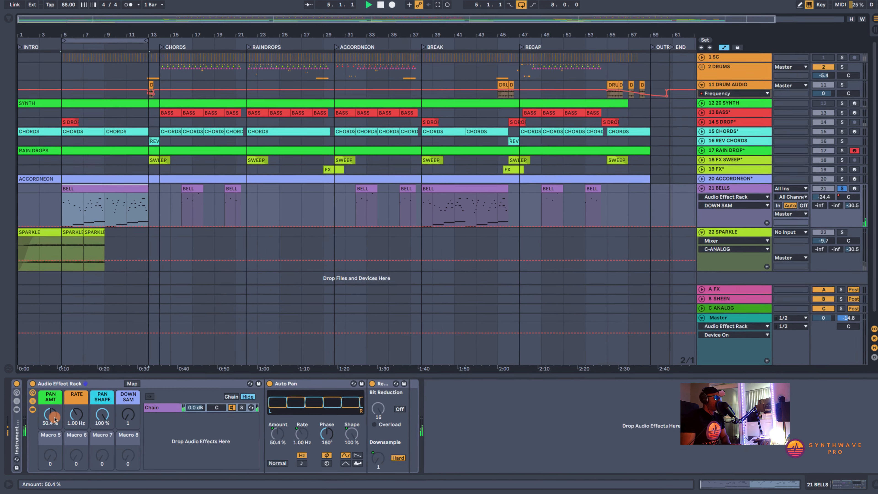
Adjust the rack's macros during playback: PAN AMT to 71.7 %, RATE to 9.01 Hz and DOWN SAM to 30.
left_click_drag(54, 420, 65, 404)
left_click_drag(96, 397, 62, 383)
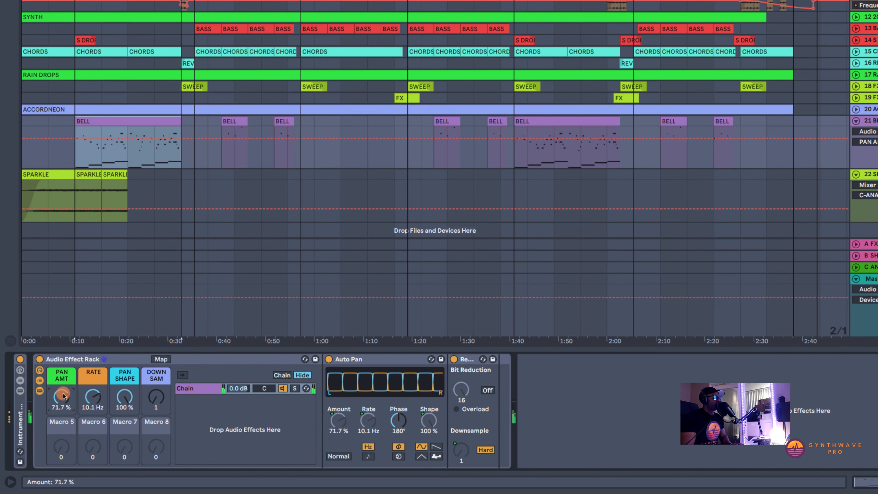
left_click(93, 399)
left_click_drag(93, 400, 93, 408)
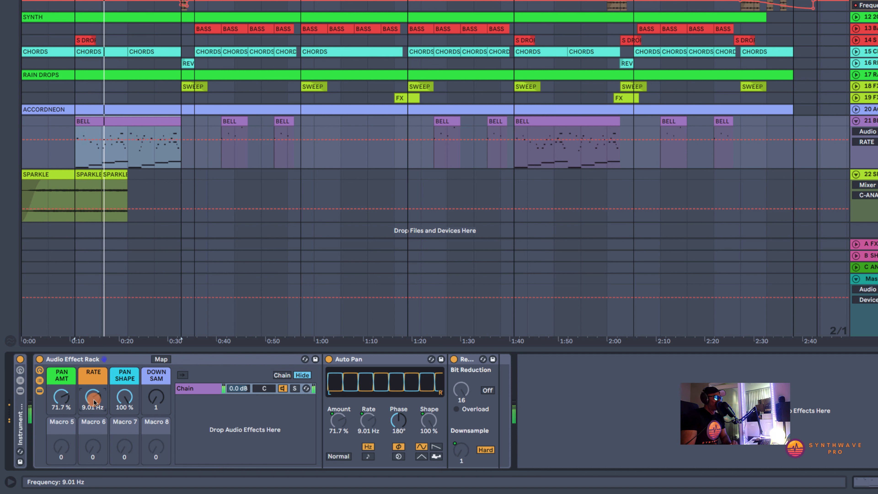
left_click(158, 400)
left_click_drag(159, 400, 159, 388)
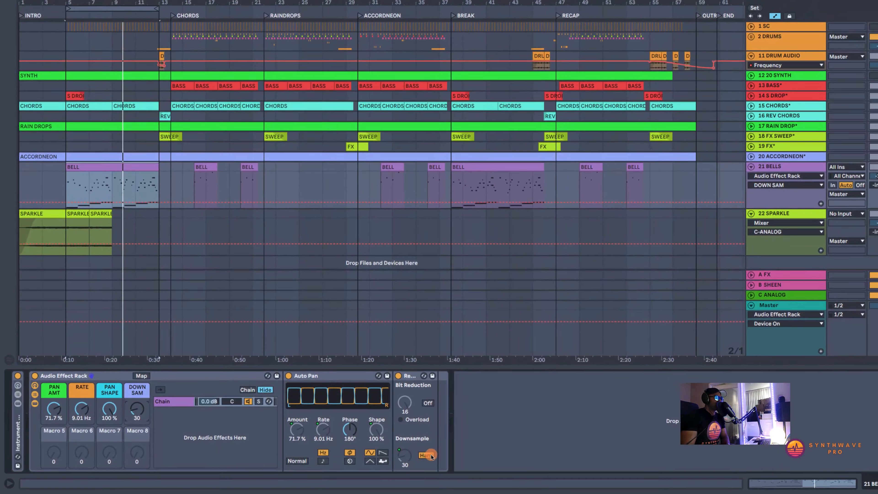
Switch Redux's Downsample to Soft mode and map it to the DOWN SAM macro, auditioning the macro during playback.
left_click(419, 455)
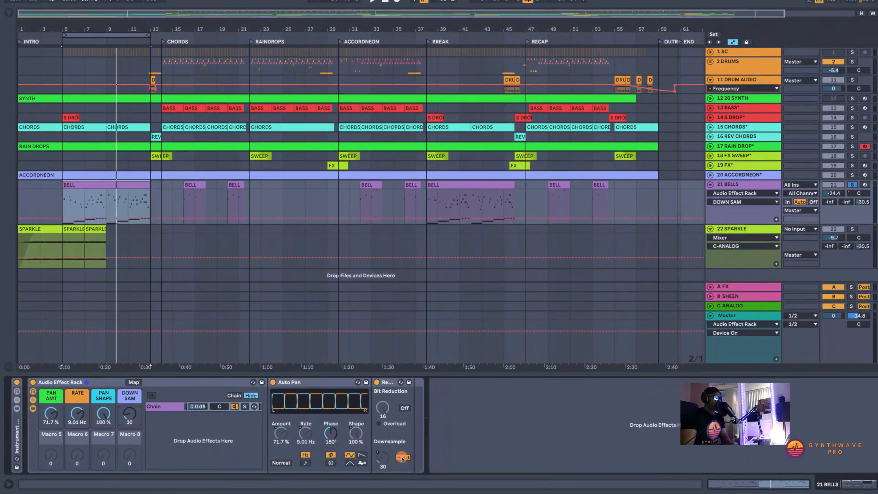
key("space")
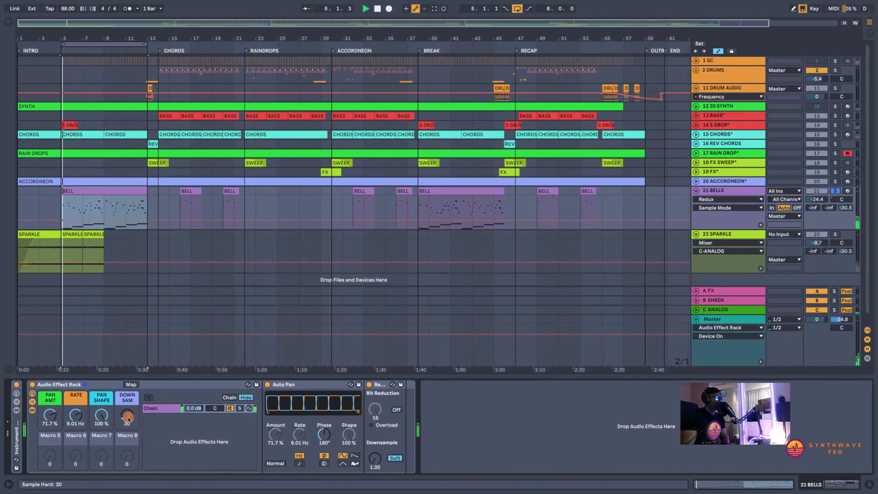
left_click_drag(128, 417, 127, 416)
left_click(373, 455)
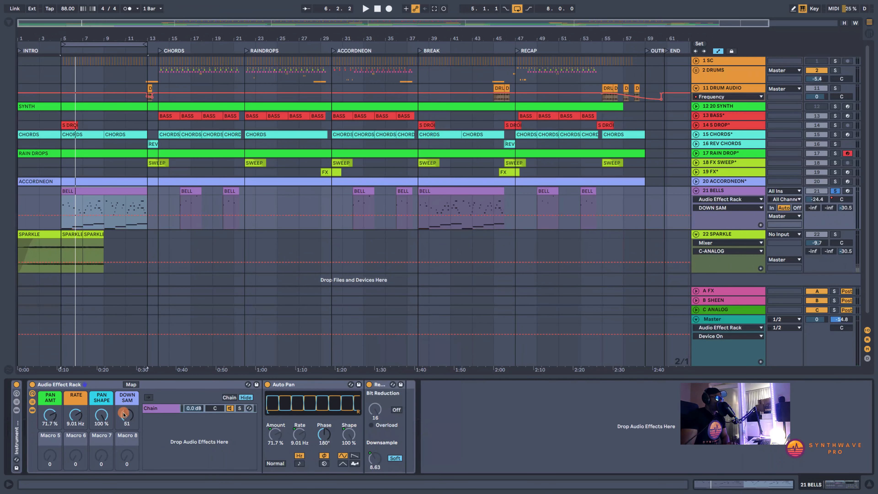
key("space")
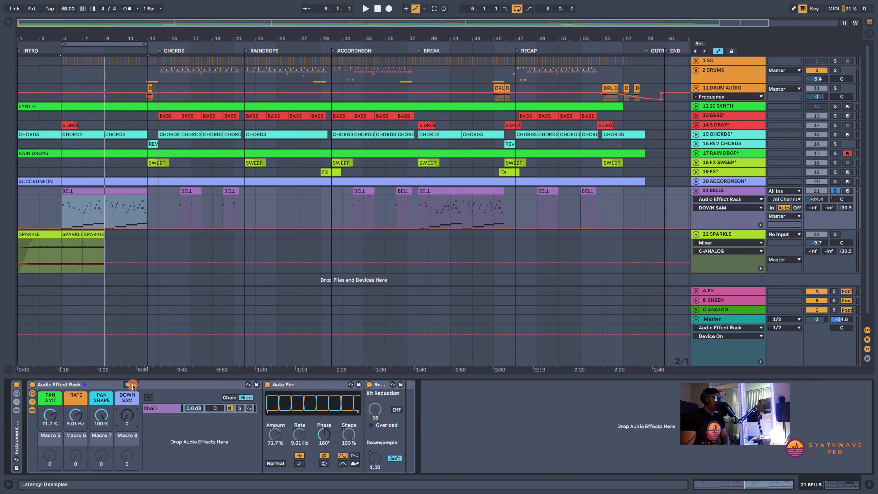
In the rack's macro mappings, limit the maximum of DOWN SAM's Sample Soft range to 2.34.
left_click(131, 385)
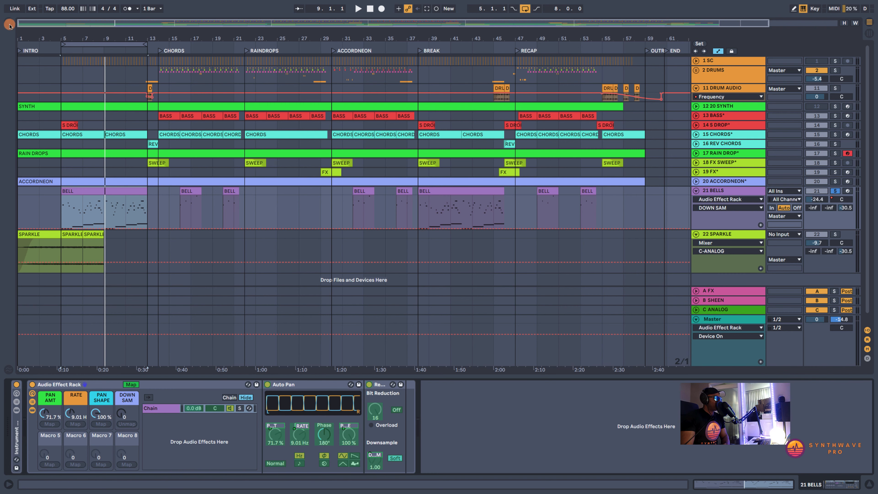
left_click(9, 25)
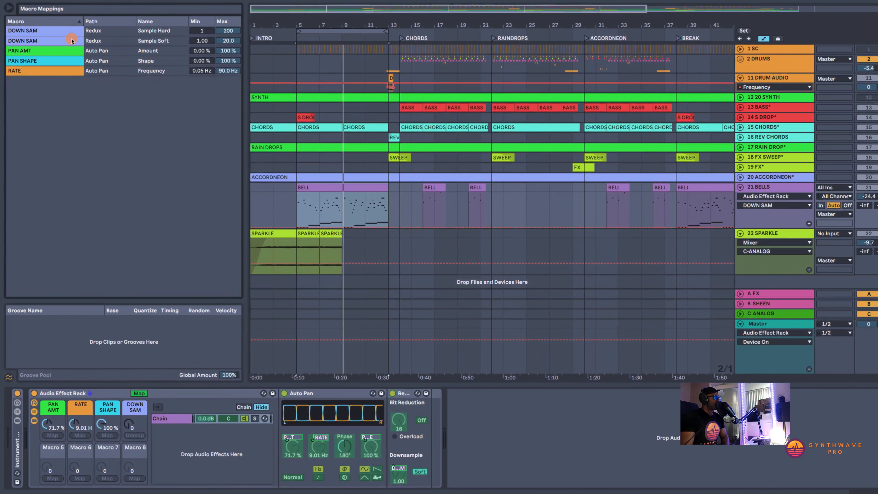
left_click(60, 40)
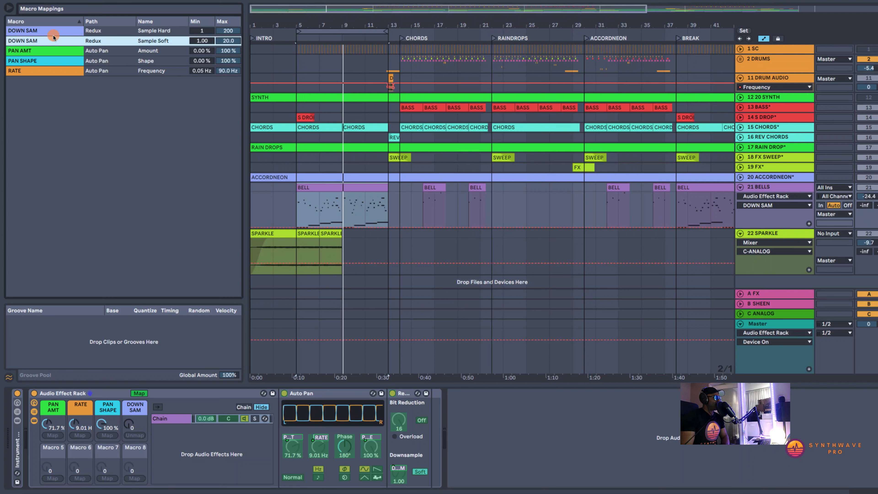
left_click(53, 30)
left_click(55, 41)
left_click(56, 31)
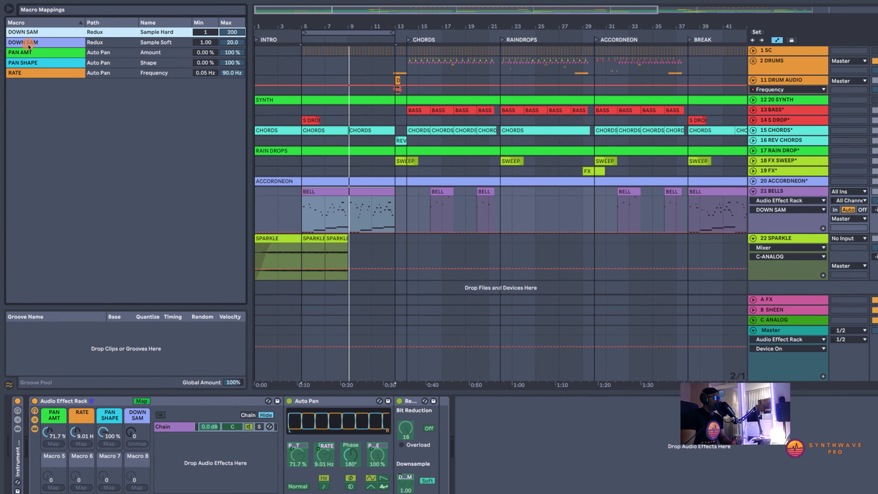
left_click(49, 41)
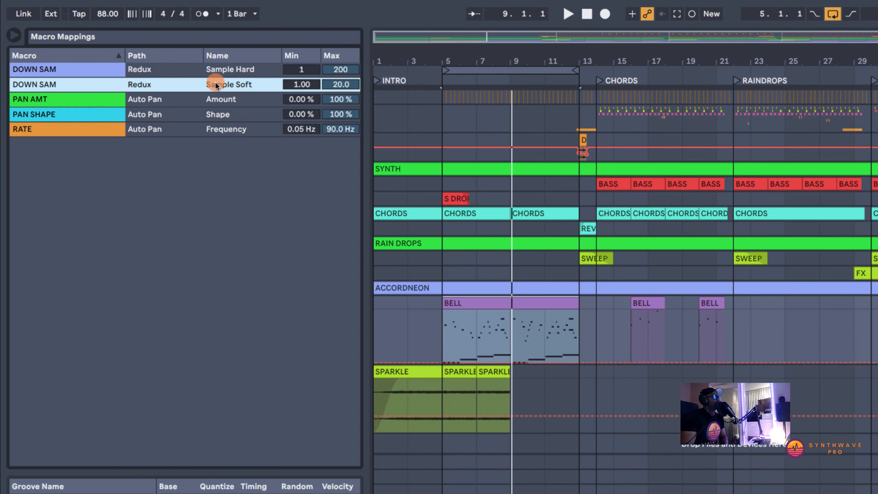
left_click_drag(329, 84, 328, 84)
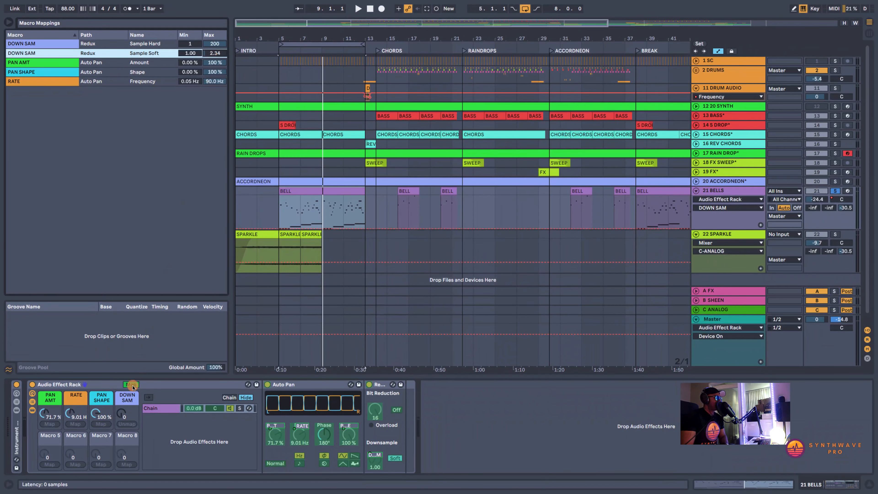
left_click(131, 385)
left_click(8, 22)
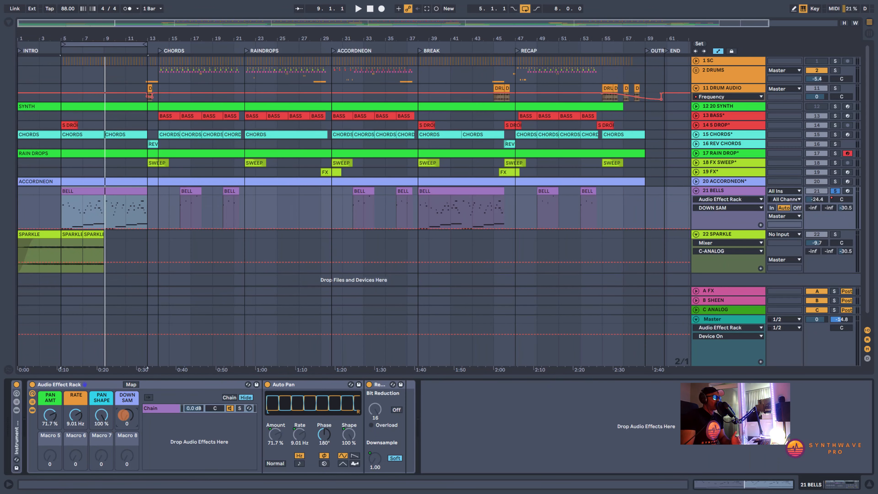
Audition the DOWN SAM macro up to 127 during playback, and reset both DOWN SAM and PAN AMT to 0.
left_click_drag(123, 415, 124, 380)
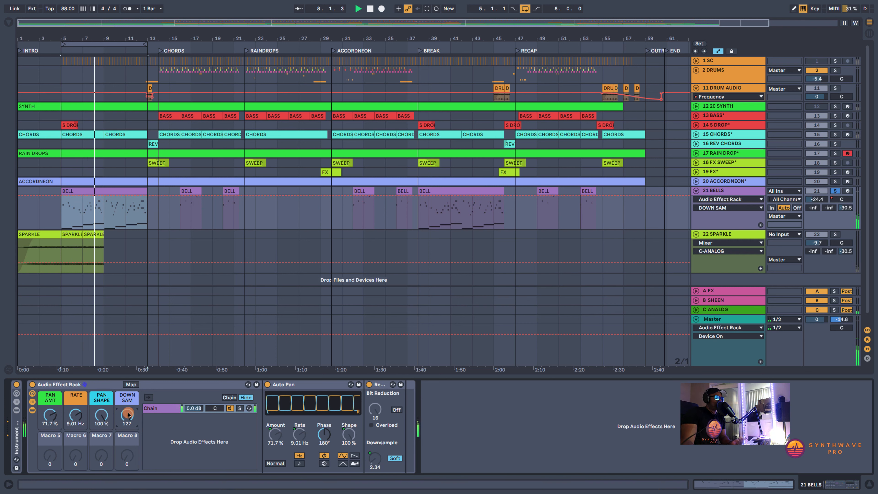
left_click_drag(129, 415, 129, 459)
left_click(51, 421)
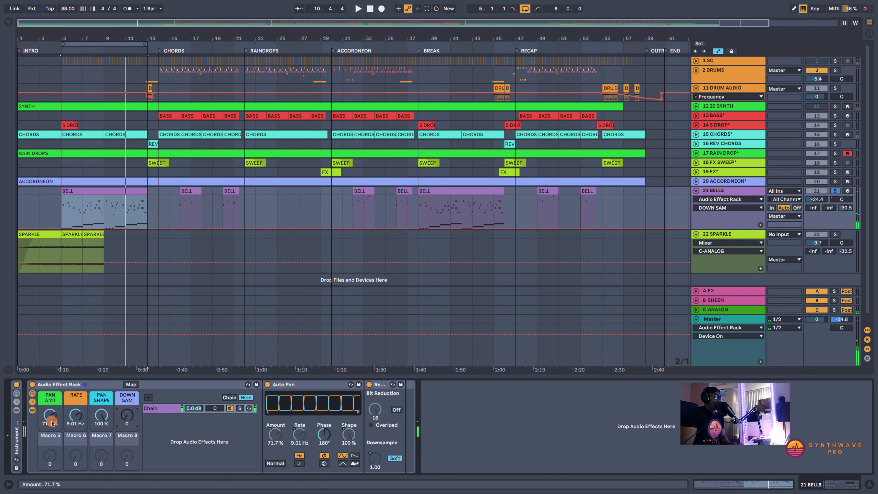
left_click_drag(45, 419, 45, 445)
Unsolo the BELLS track and draw fluctuating PAN AMT automation across its BELL clip from bar 5 to bar 13.
left_click(705, 235)
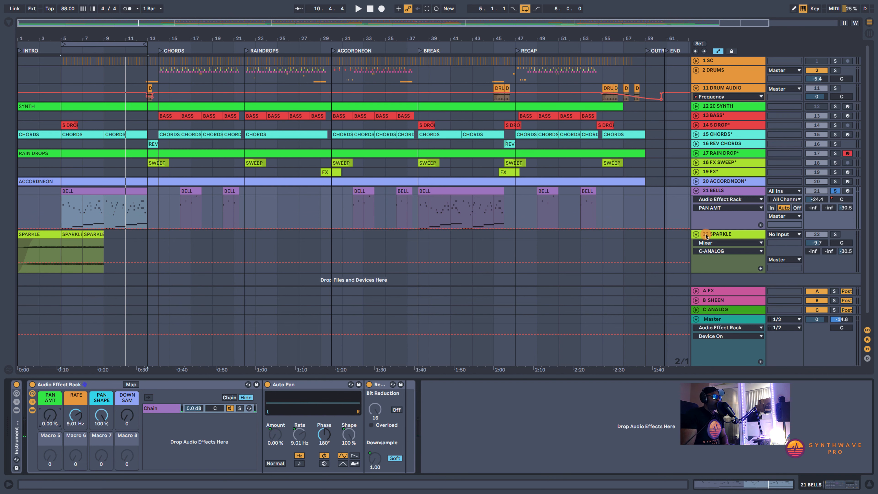
left_click(835, 191)
left_click(847, 192)
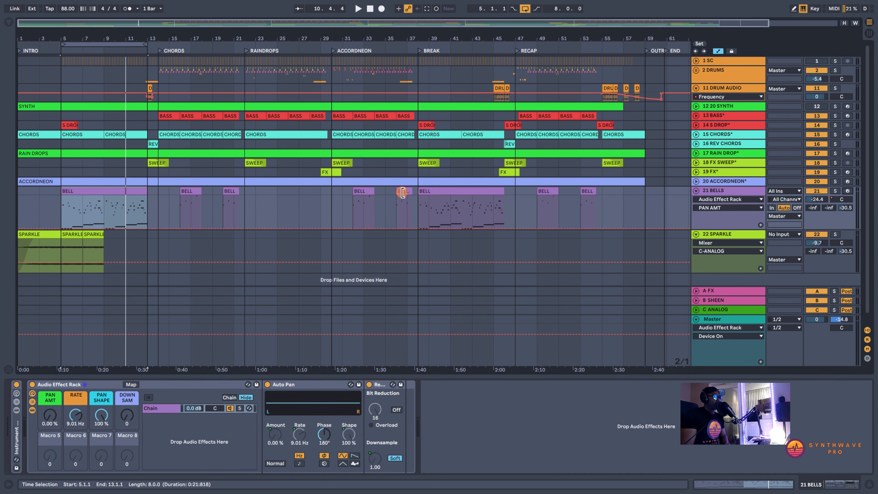
left_click(78, 182)
left_click_drag(120, 35, 118, 35)
left_click(247, 168)
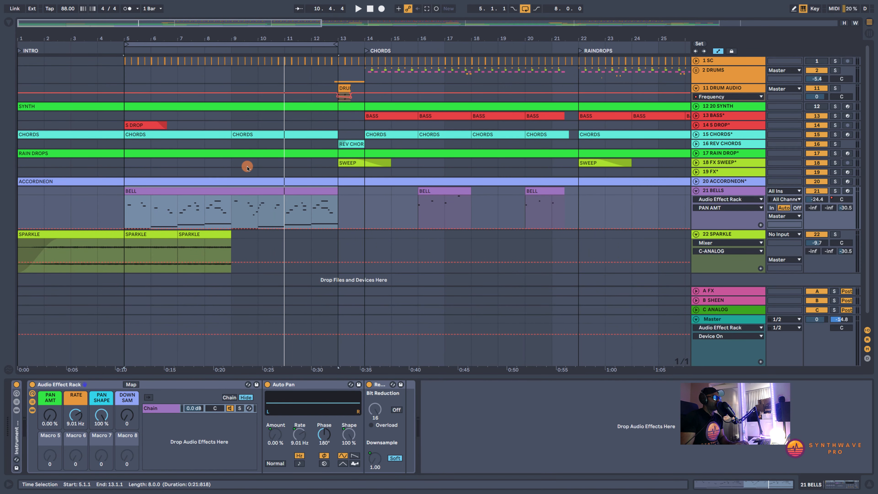
left_click(147, 218)
left_click_drag(170, 41, 170, 239)
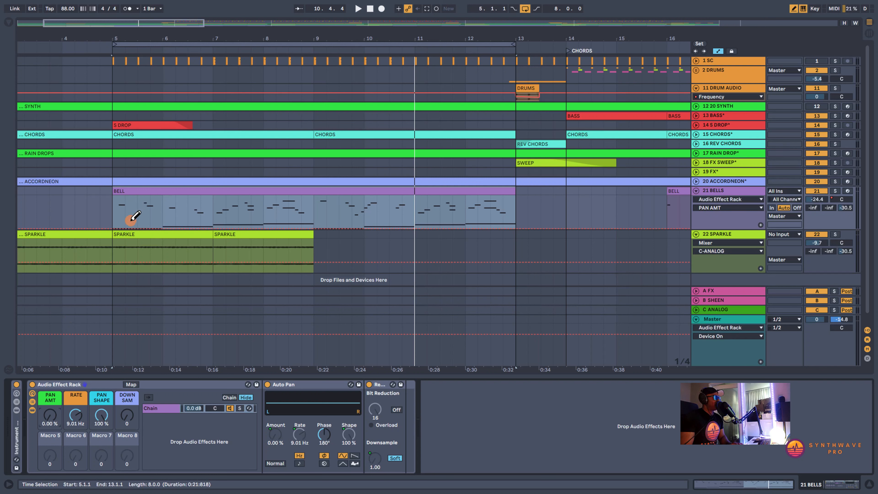
mouse_move(131, 221)
left_mouse_down()
mouse_move(133, 210)
mouse_move(163, 208)
mouse_move(342, 200)
mouse_move(351, 217)
mouse_move(359, 207)
mouse_move(377, 216)
mouse_move(397, 206)
mouse_move(506, 203)
left_mouse_up()
Play back the looped section and solo the BELLS track to listen to the PAN AMT automation.
key("space")
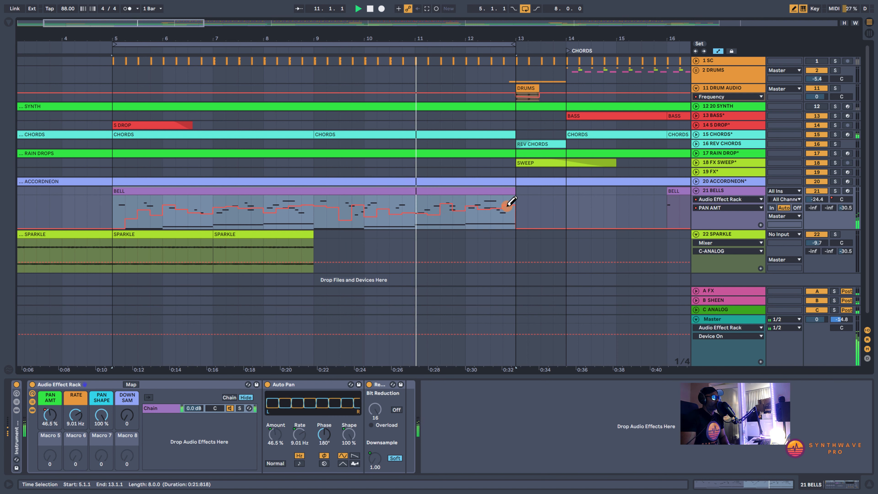
left_click(834, 191)
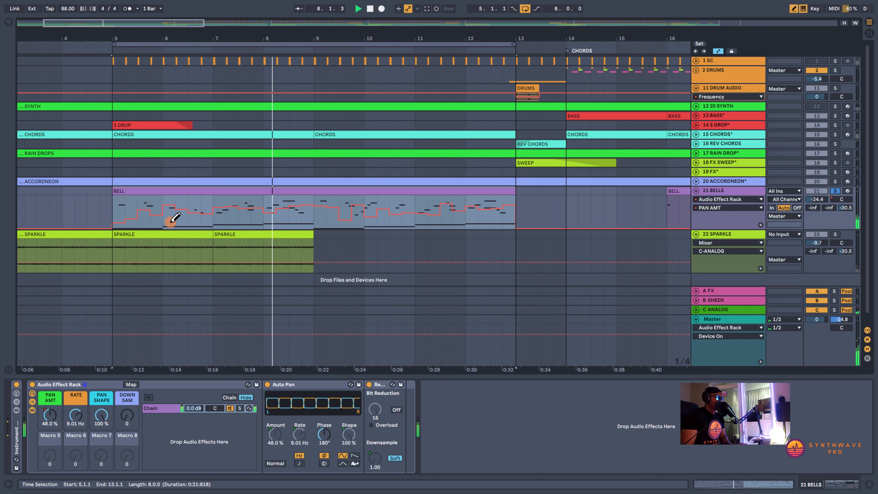
key("space")
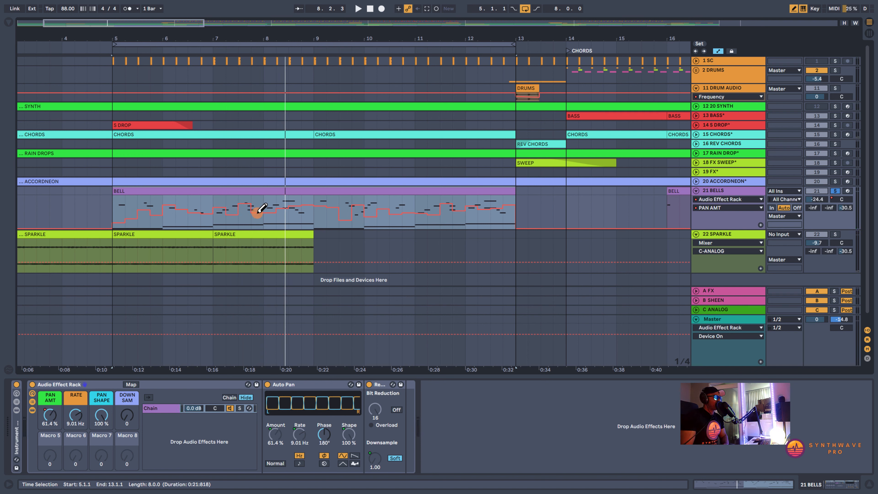
Draw fluctuating DOWN SAM automation across the BELL clip from bar 5 to just past bar 13 during playback.
left_click(125, 416)
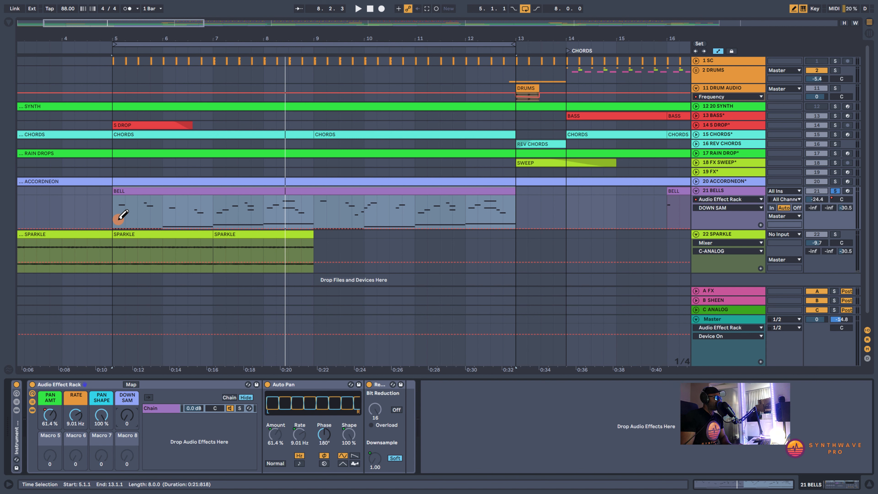
key("space")
mouse_move(121, 221)
left_mouse_down()
mouse_move(187, 199)
mouse_move(231, 208)
mouse_move(282, 199)
mouse_move(408, 209)
mouse_move(475, 203)
mouse_move(534, 222)
left_mouse_up()
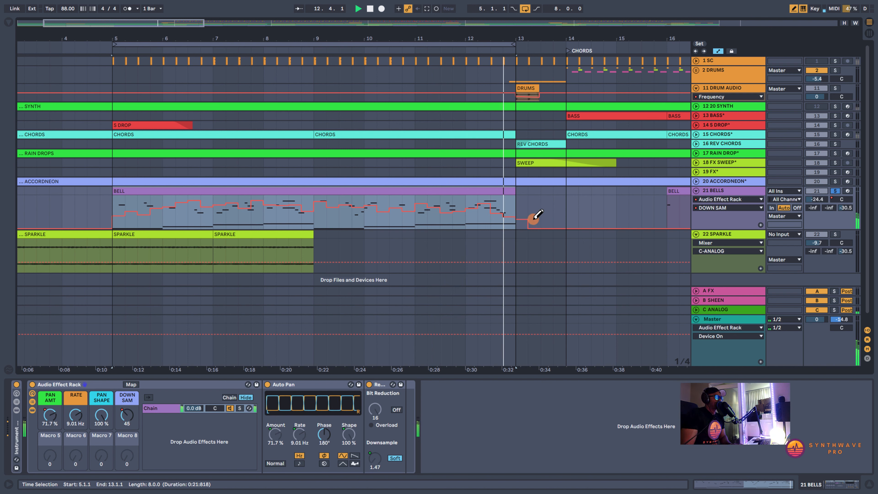
key("space")
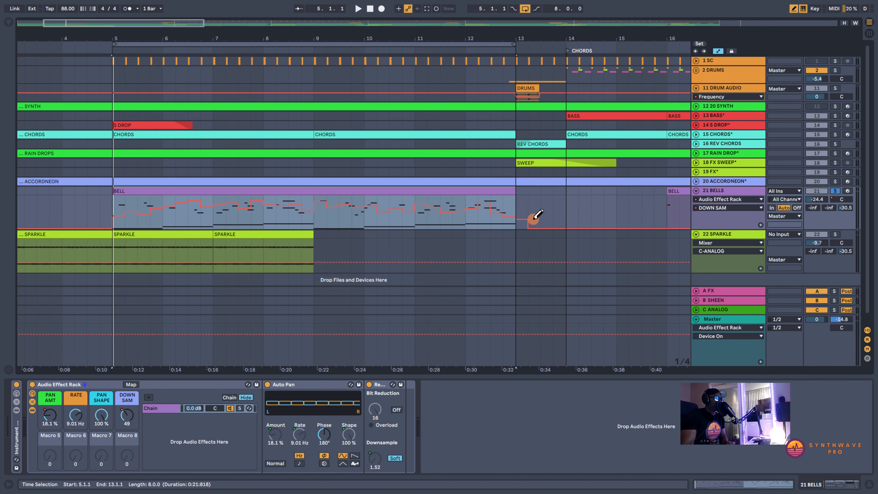
Add an EQ Eight from the EQ collection after Redux in the Audio Effect Rack.
left_click(11, 23)
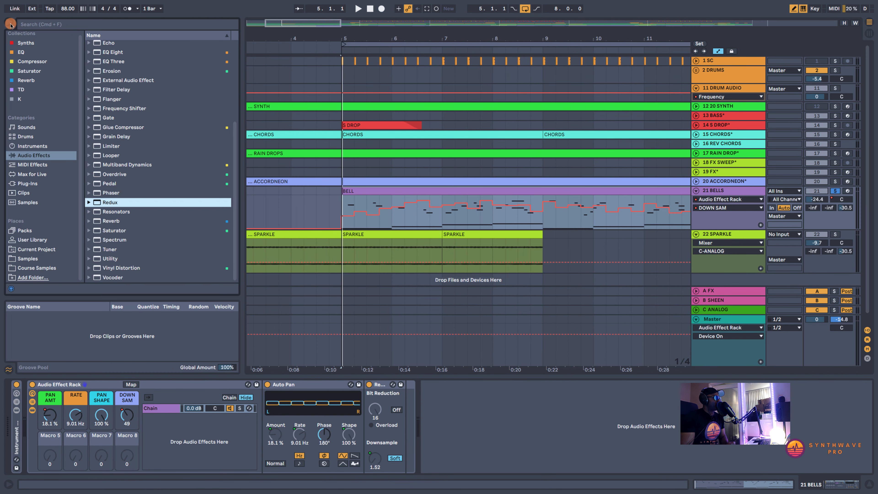
left_click(33, 54)
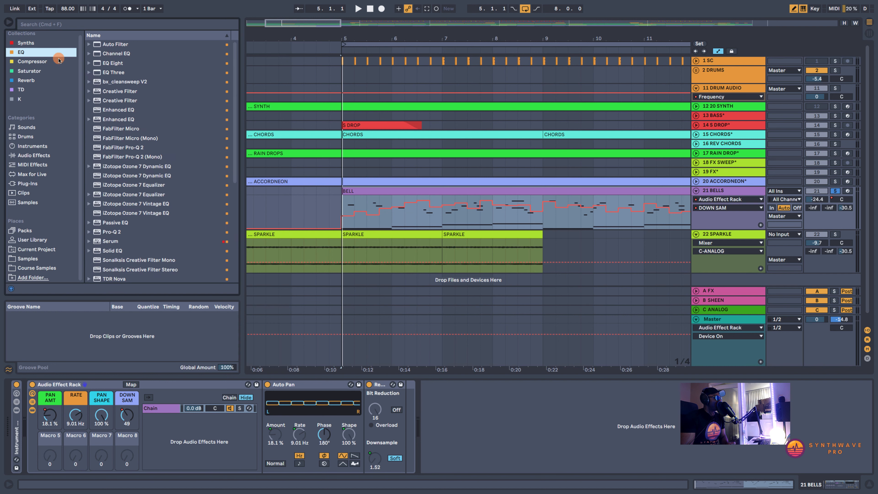
left_click_drag(115, 63, 404, 444)
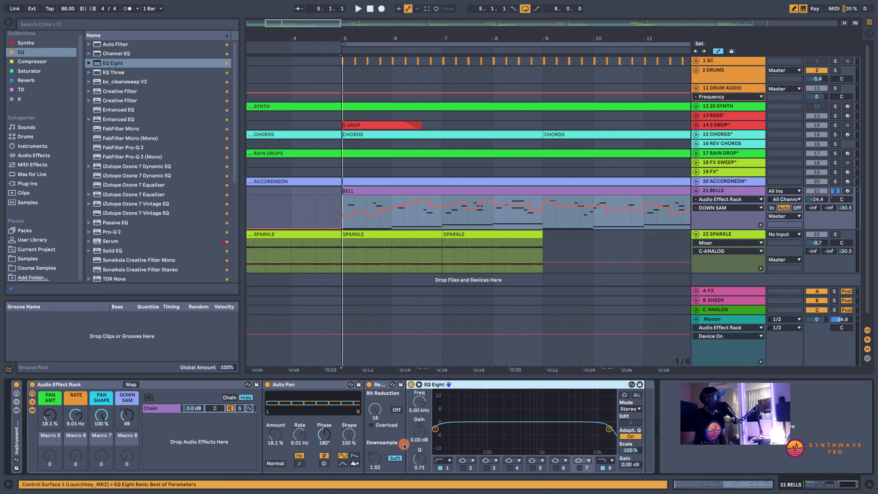
left_click(11, 23)
Set EQ Eight's band 1 low cut to 516 Hz with Q 0.93 and its band 8 high cut to 12.4 kHz during playback.
left_click(636, 394)
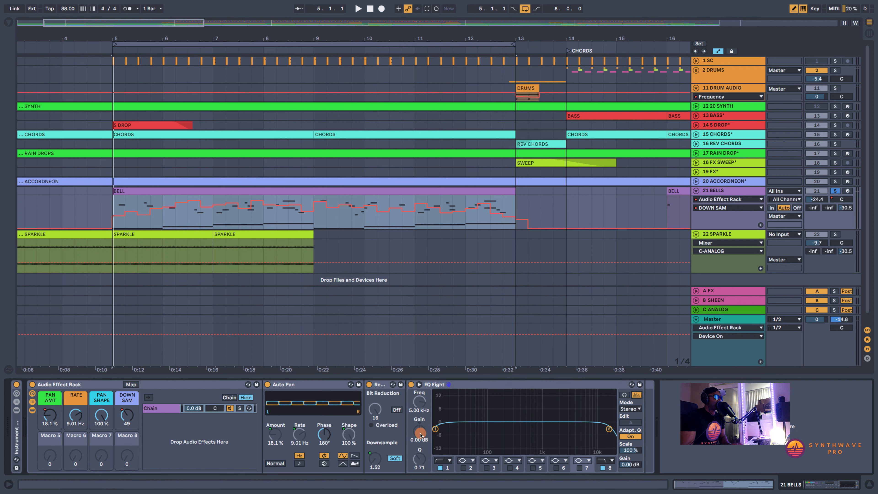
left_click(433, 431)
key("space")
mouse_move(419, 407)
left_mouse_down()
mouse_move(420, 415)
mouse_move(420, 400)
left_mouse_up()
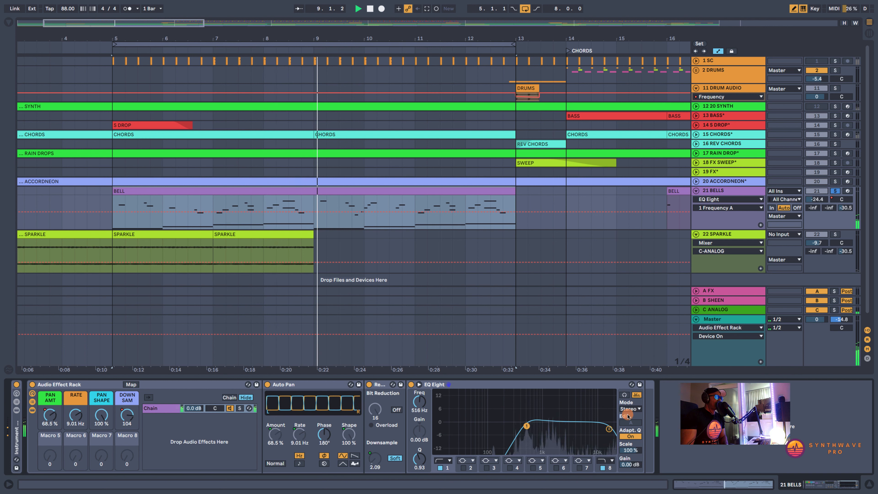
left_click(613, 429)
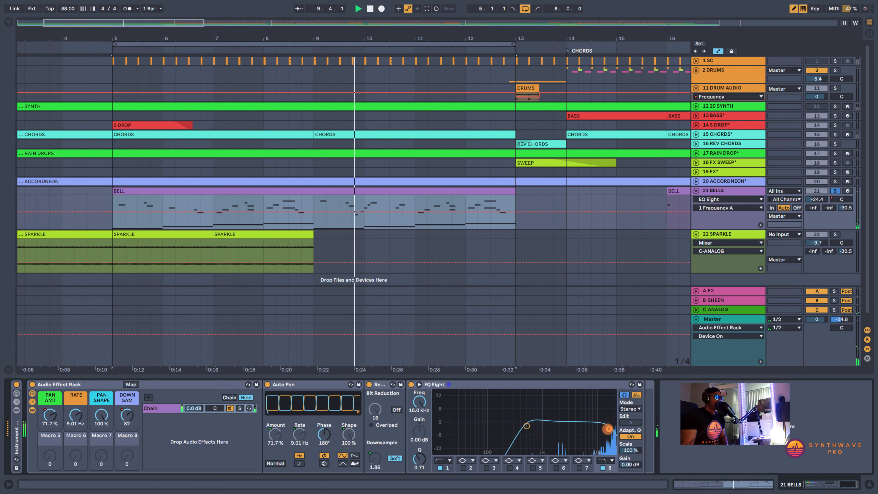
left_click_drag(610, 427, 599, 426)
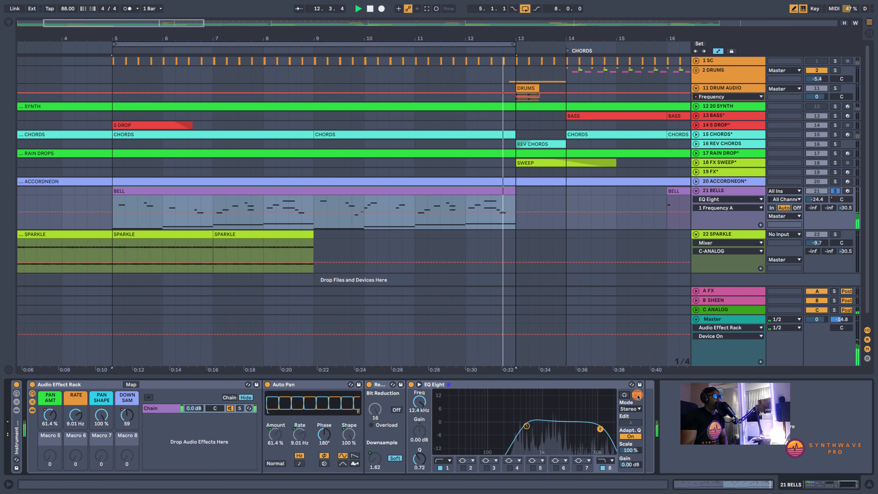
Unsolo the BELLS track during playback to hear it within the full mix.
left_click(833, 182)
left_click(836, 190)
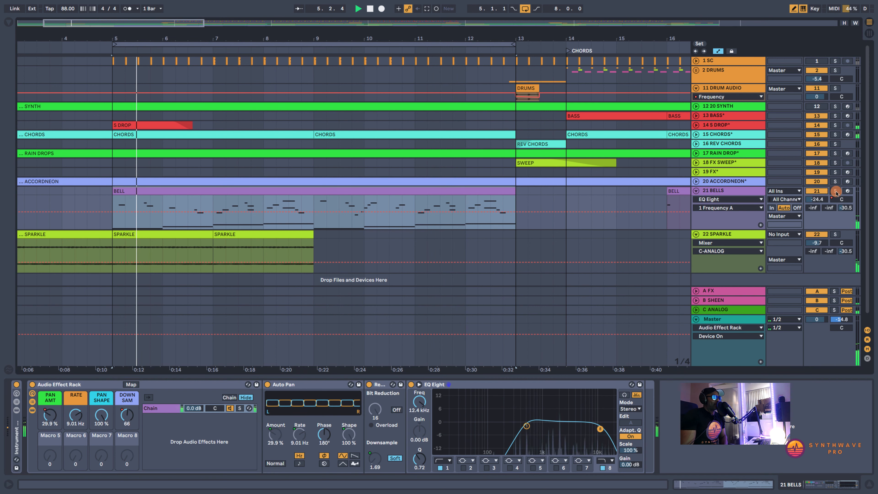
left_click(680, 187)
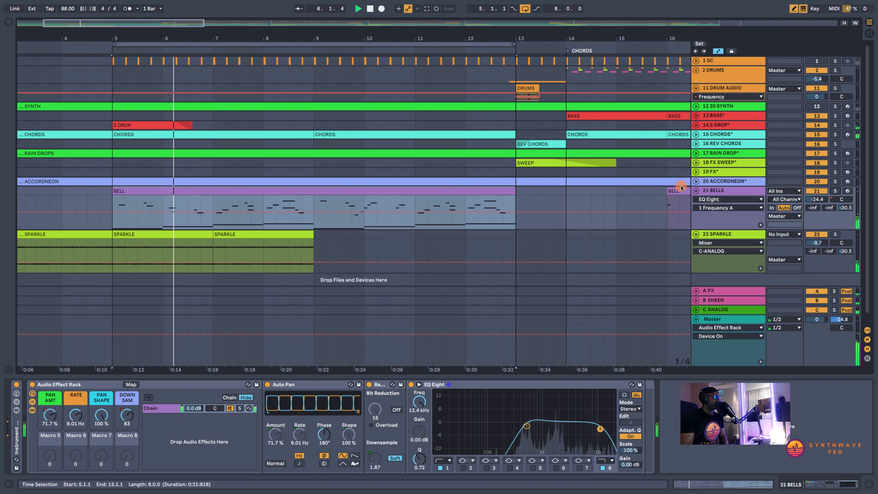
Draw fluctuating RATE macro automation across the BELL clip from bar 5 to bar 13.
left_click(169, 410)
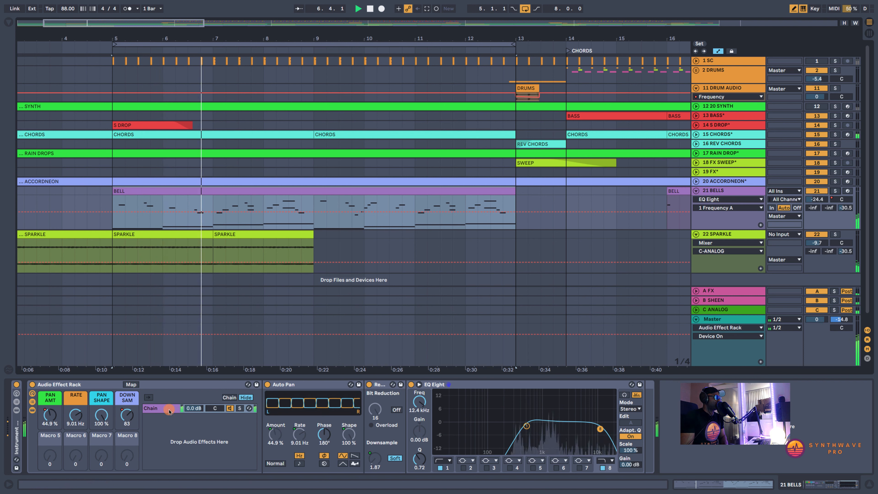
left_click(83, 414)
left_click(275, 191)
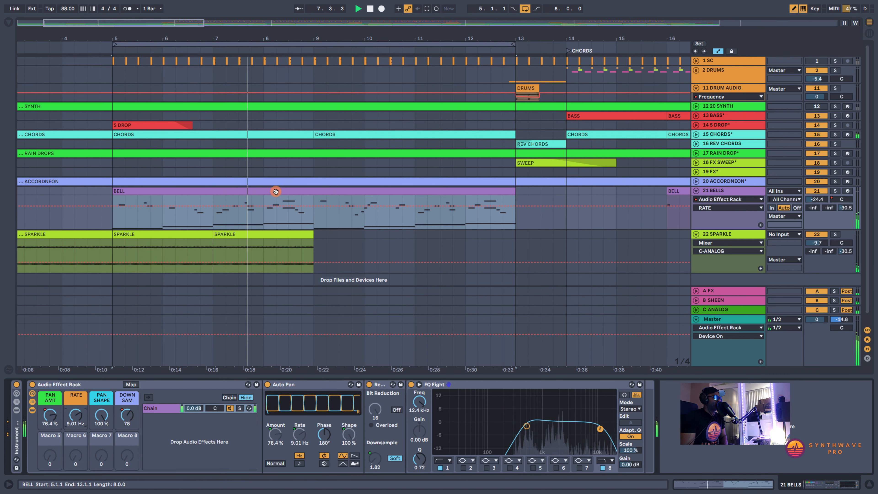
left_click(137, 205)
left_click_drag(137, 205, 314, 209)
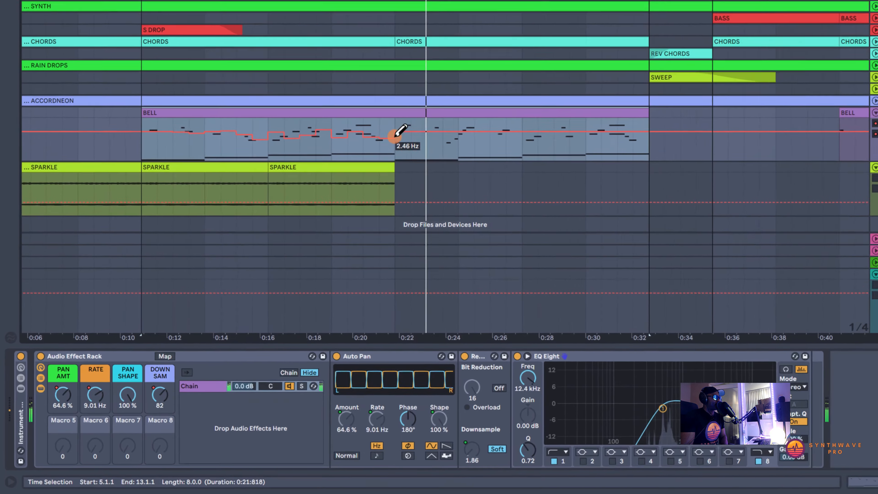
left_click_drag(395, 135, 482, 129)
left_click_drag(544, 82, 737, 88)
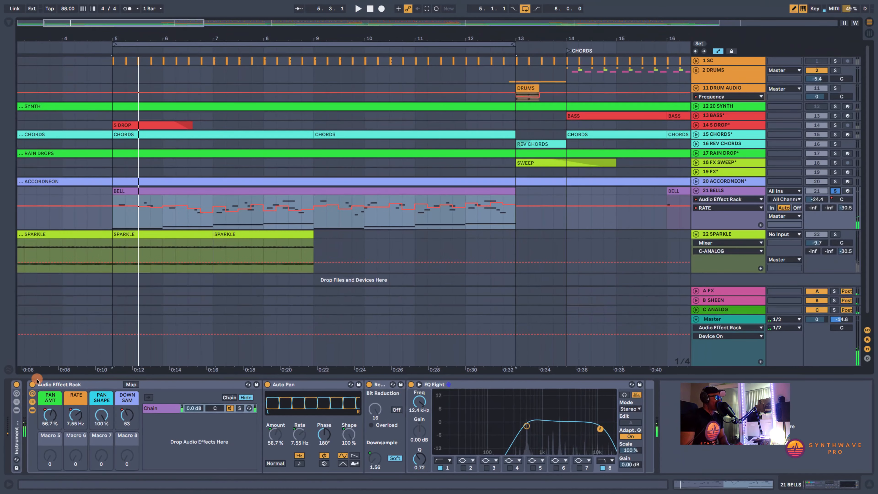
Compare the soloed bells during playback with the Audio Effect Rack switched off and back on.
left_click(30, 384)
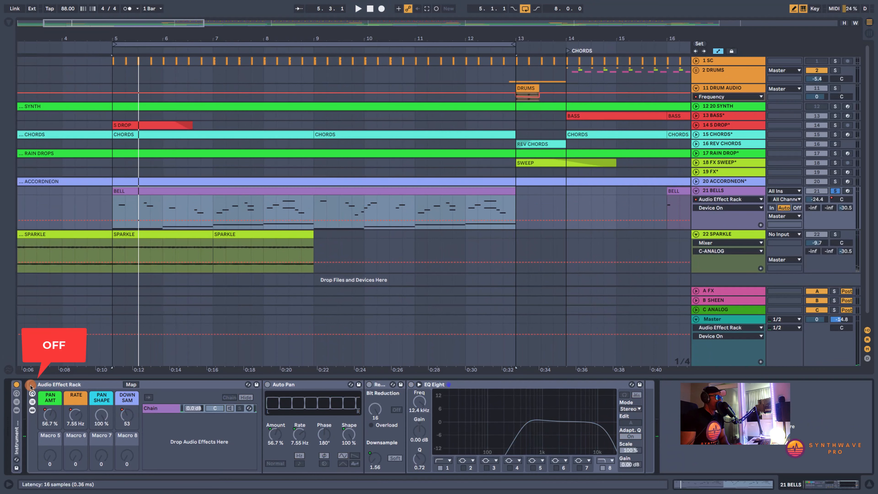
key("space")
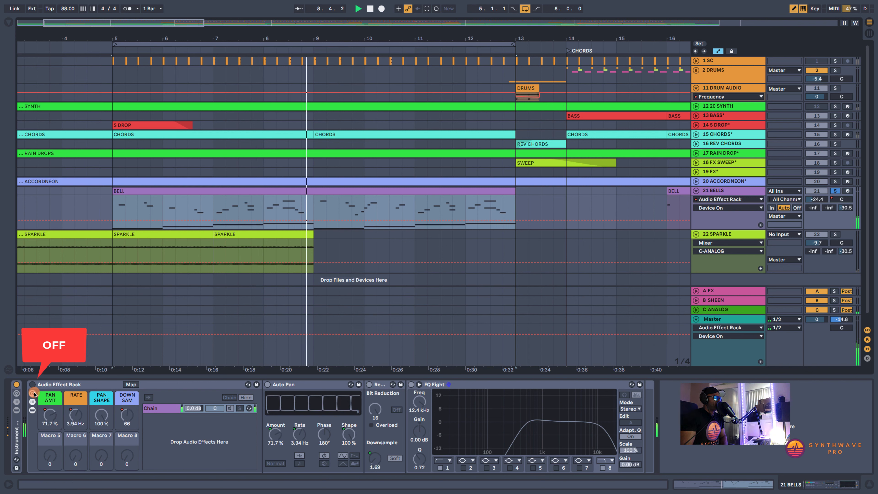
left_click(32, 384)
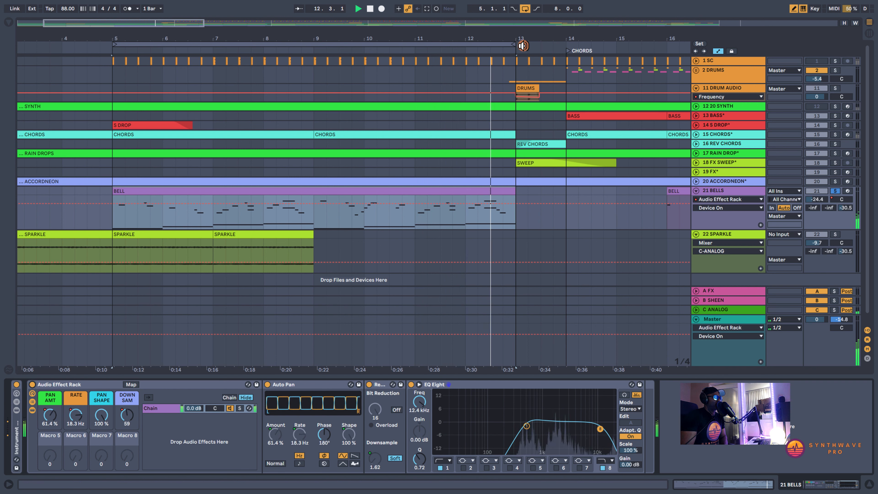
Extend the end of the playback loop to bar 14, giving it a length of 9 bars.
left_click_drag(514, 45, 567, 47)
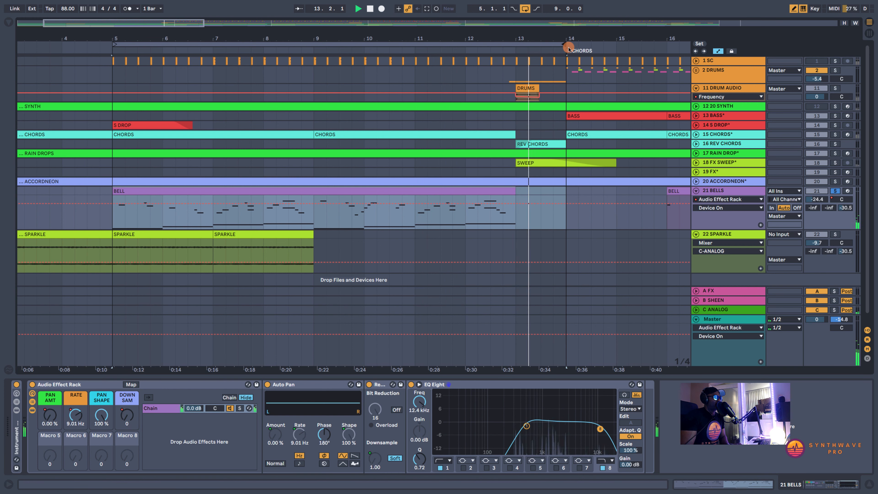